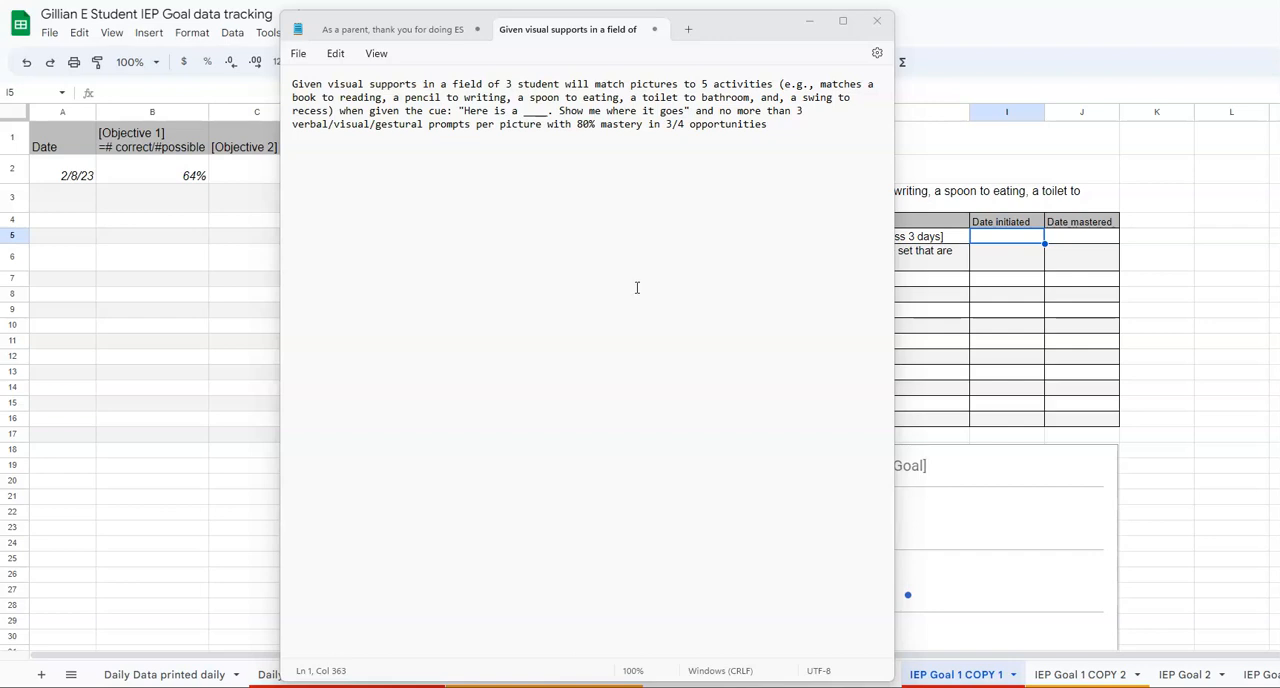
Step: Switch to the IEP goal tracking spreadsheet and check the first objective against the Daily Data for IEP Goal 1 COPY 1 sheet
click(58, 577)
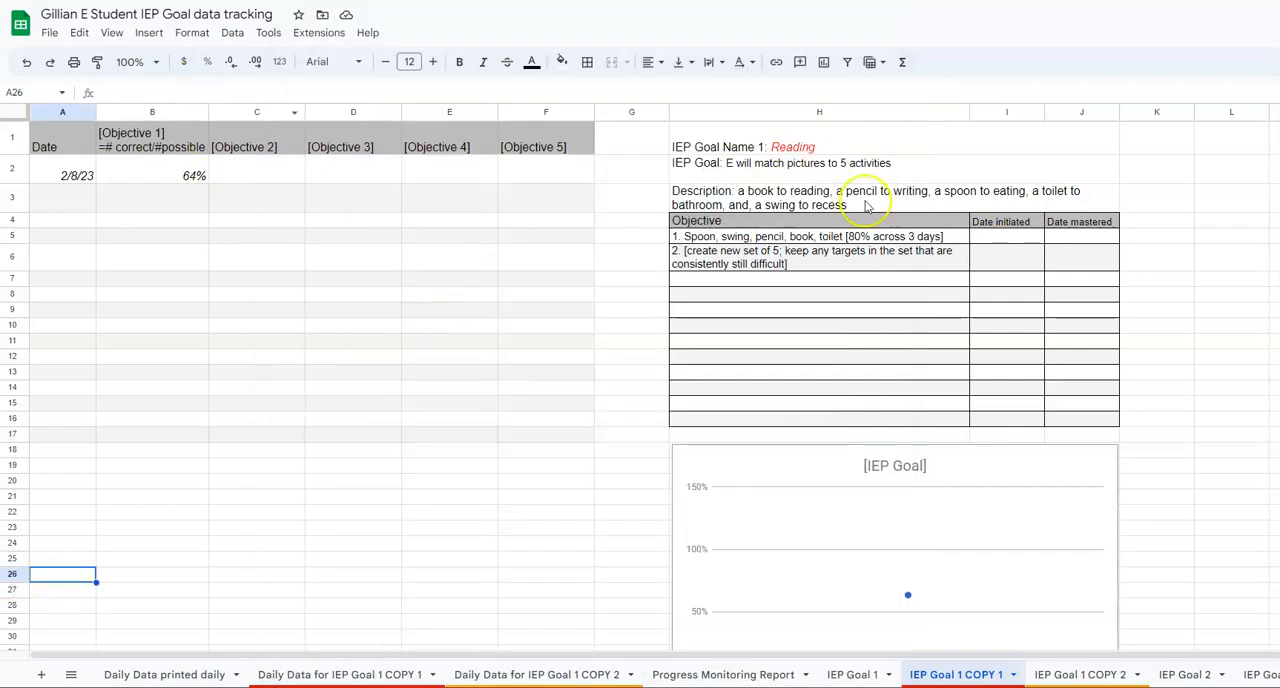
click(868, 237)
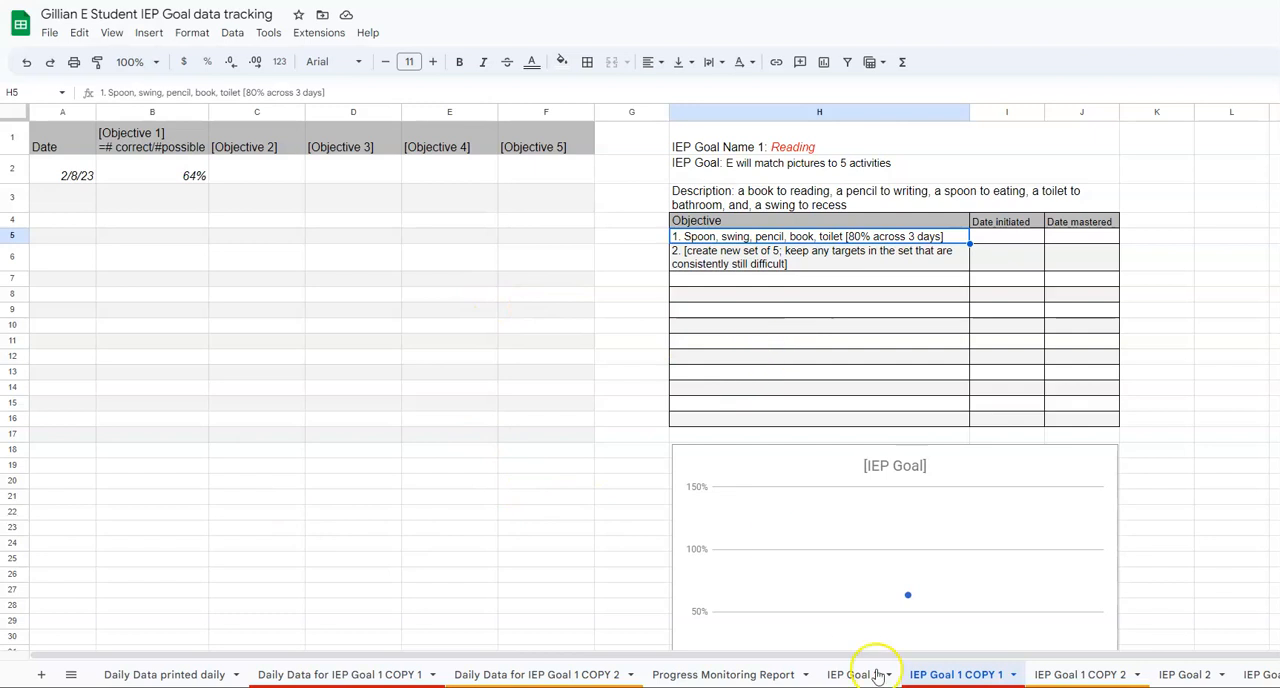
click(328, 675)
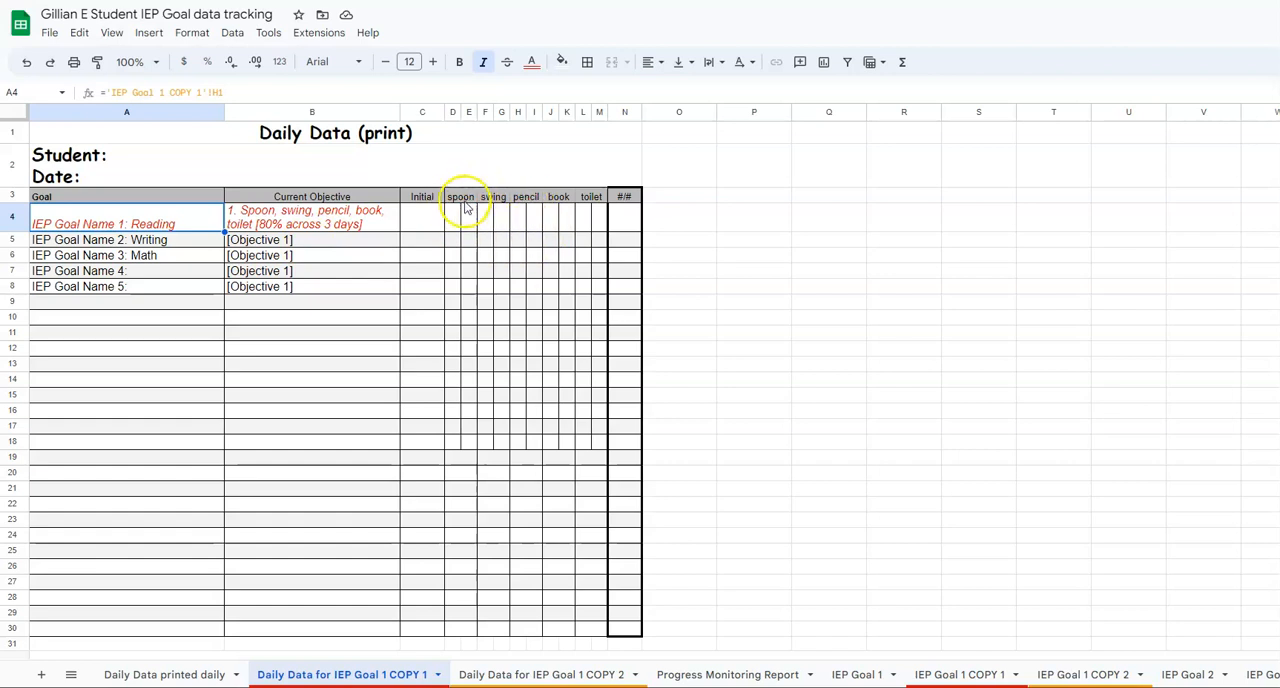
Step: On the IEP Goal 1 COPY 1 sheet, add the heading "mastered targets:" in L1 with placeholder entries "dkkd" and "dkdkd" in the two cells below
click(958, 674)
click(1210, 143)
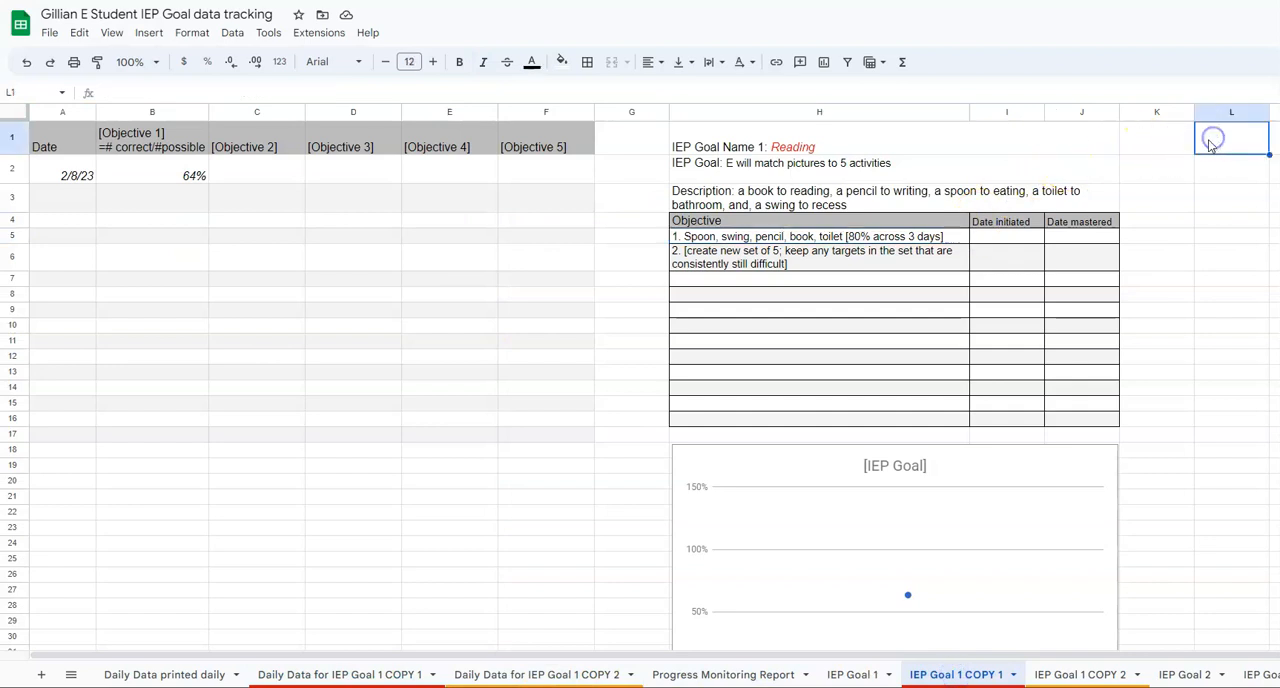
text(mastered targets:)
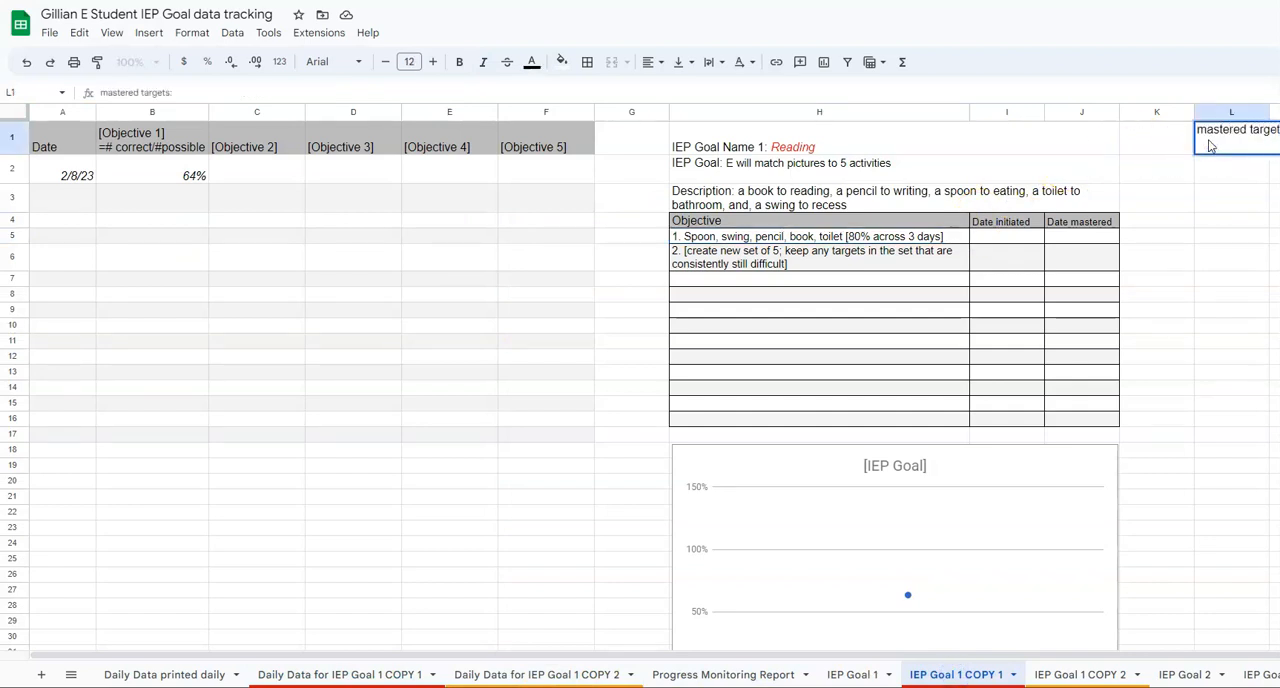
key(Return)
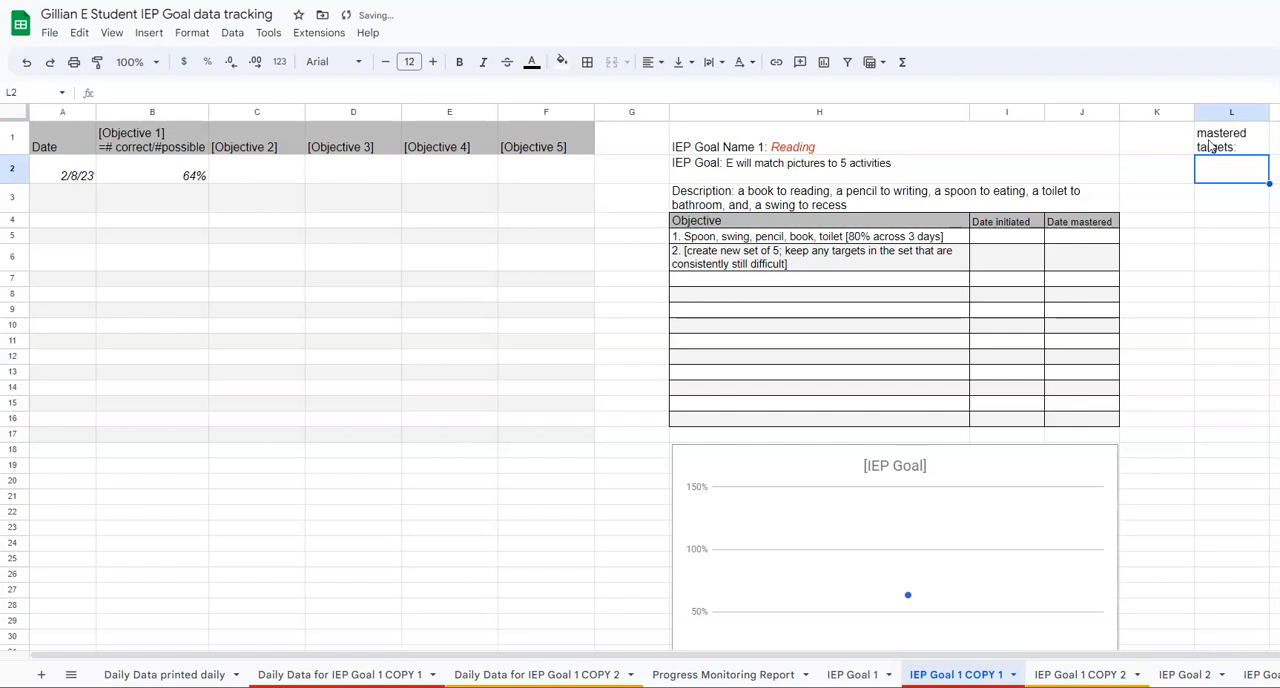
text(dkkd)
key(Return)
text(dkdkd)
key(Return)
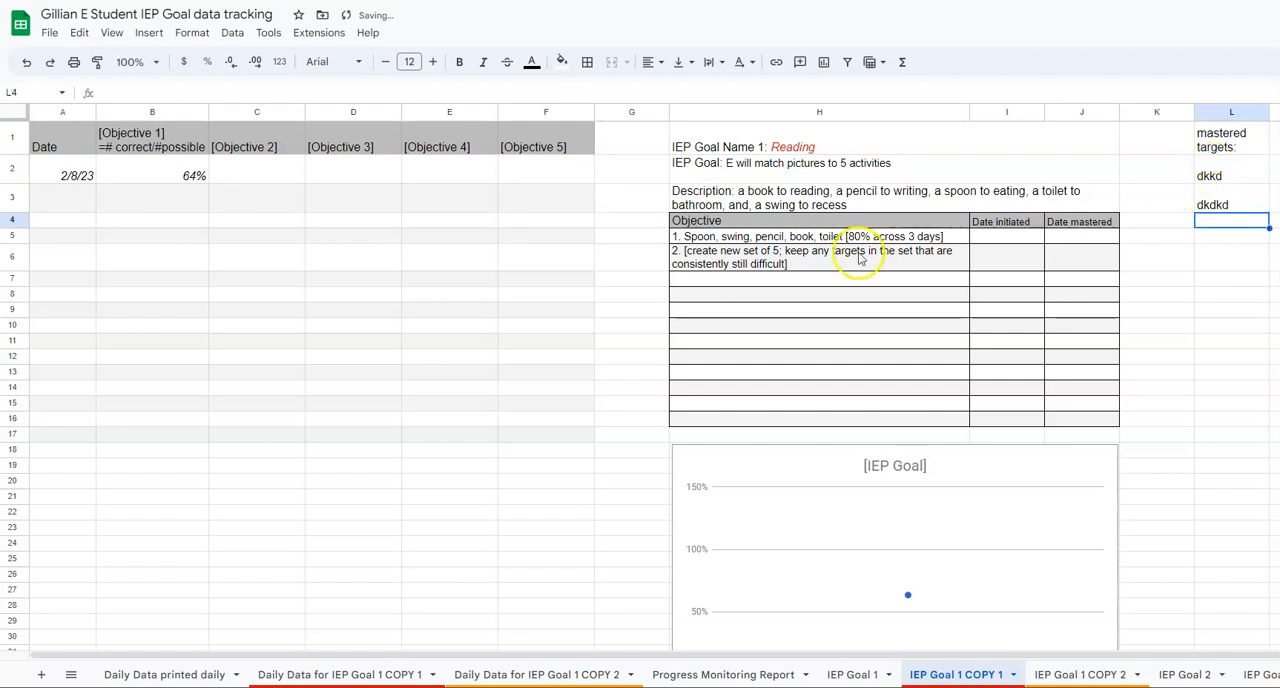
Step: Review the second objective, then the spoon-to-toilet target columns on the Daily Data for IEP Goal 1 COPY 1 sheet
click(718, 262)
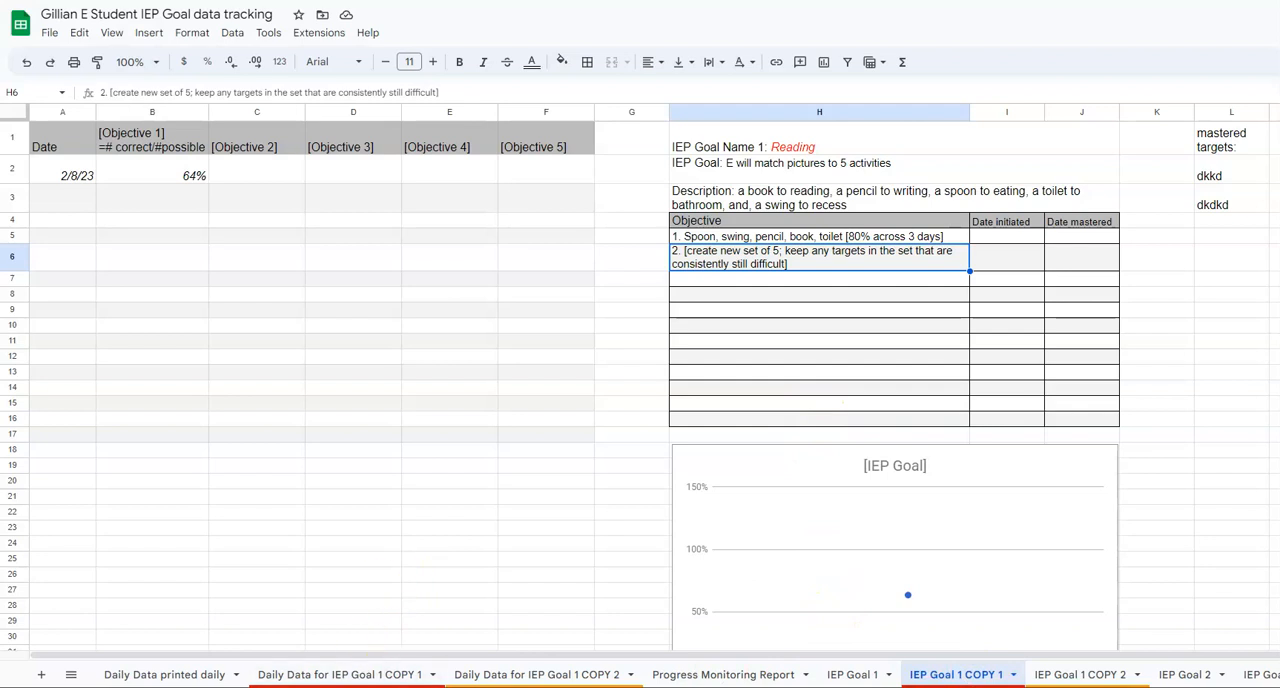
click(310, 675)
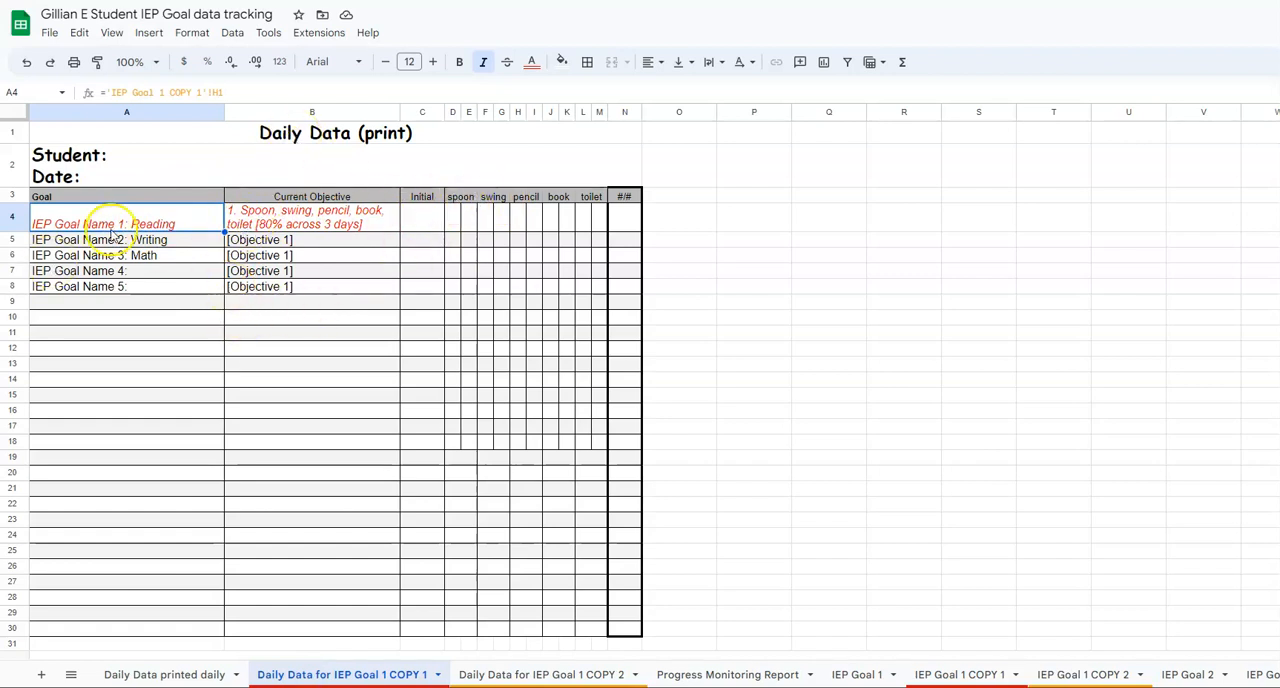
drag(460, 196, 594, 199)
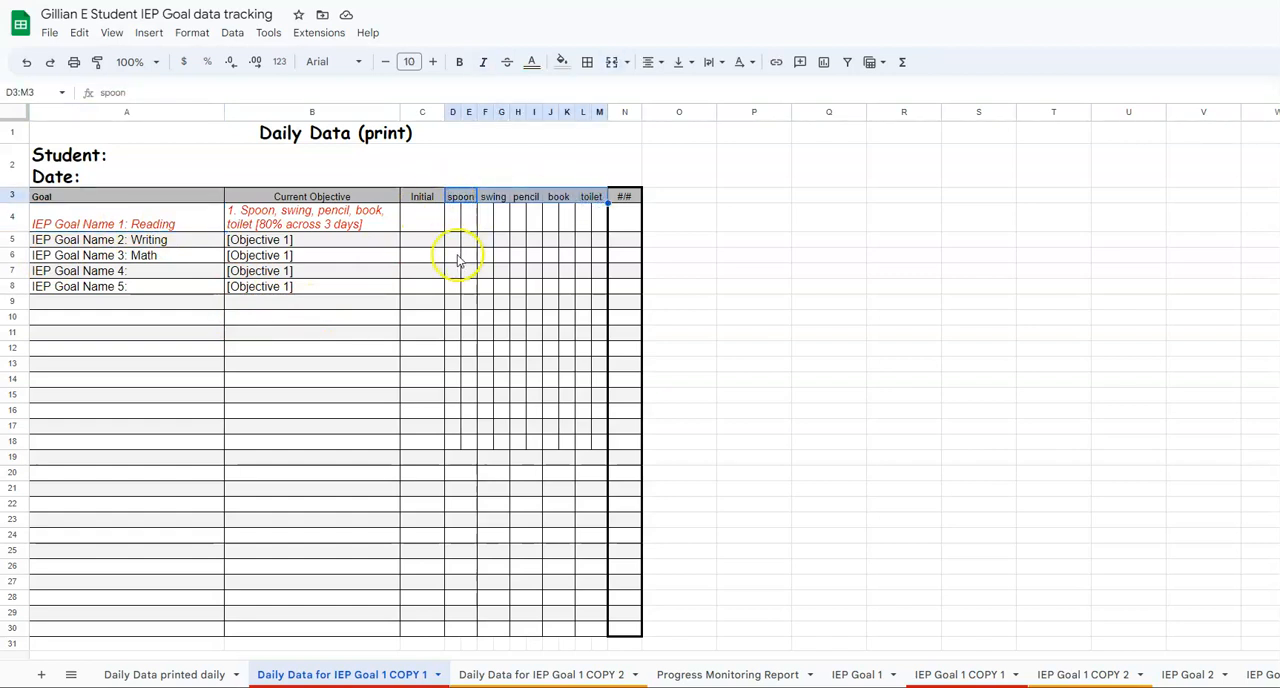
drag(455, 257, 589, 259)
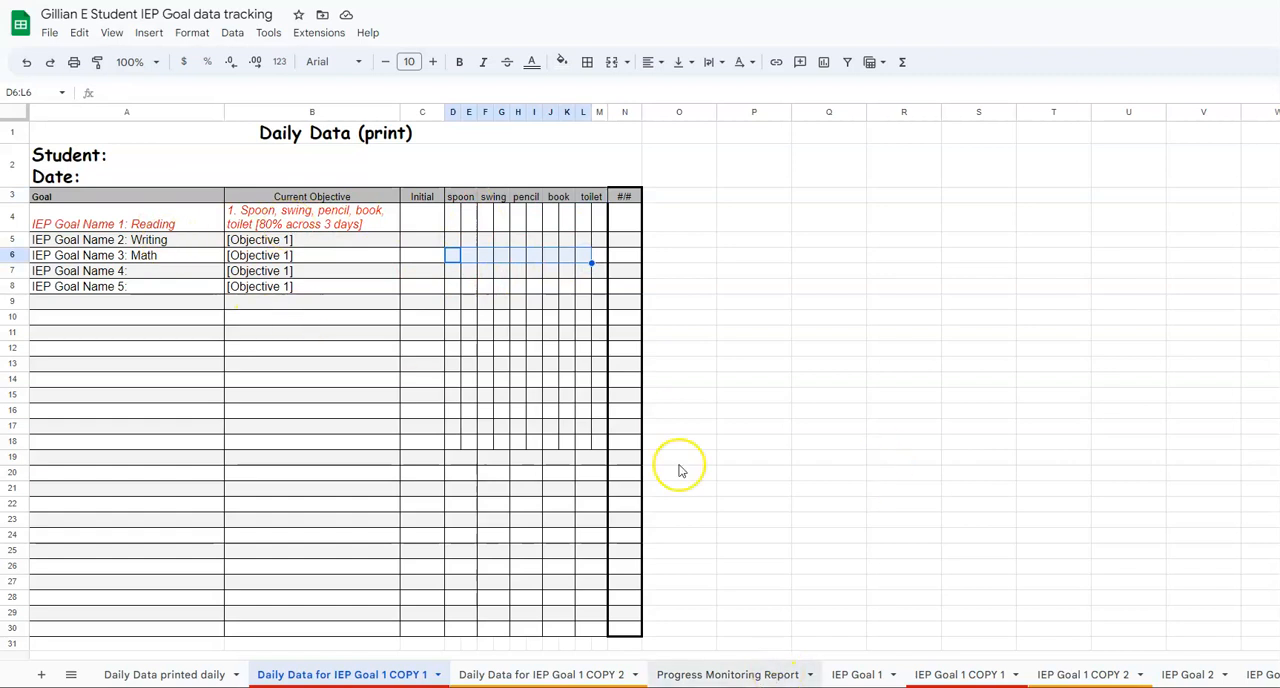
Step: Examine the cumulative objectives list and the dated scores and notes columns on the IEP Goal 1 COPY 2 sheet
click(985, 675)
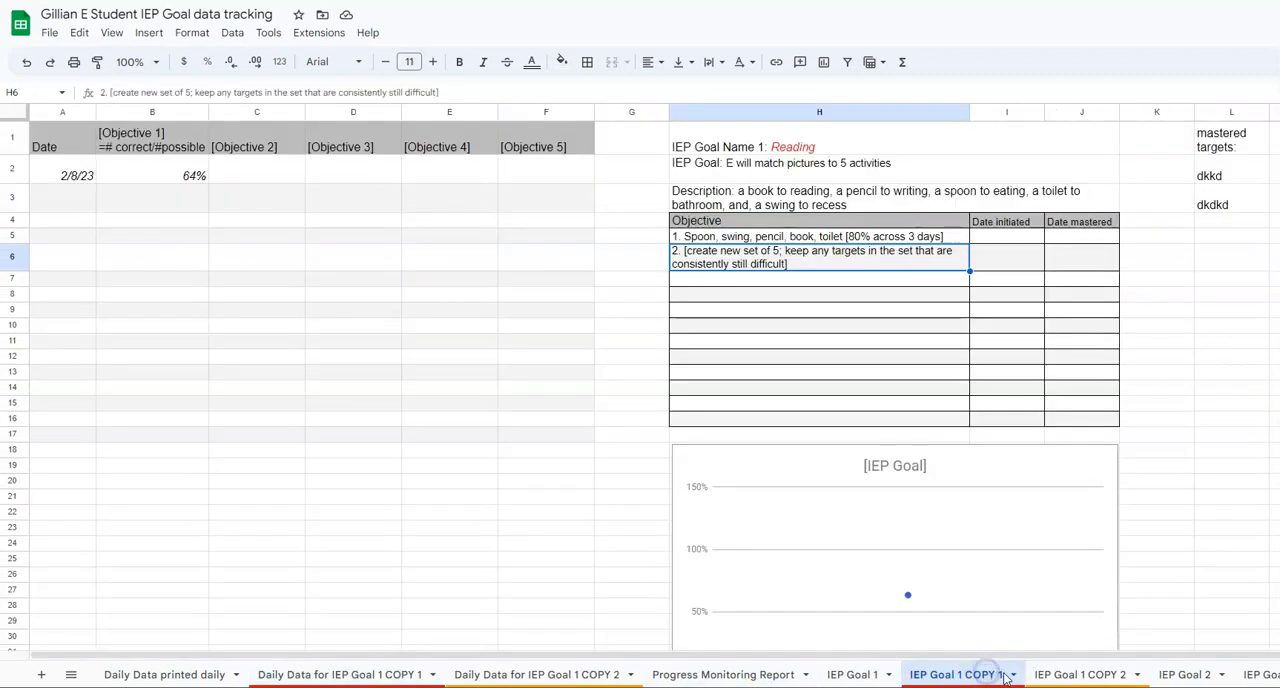
click(1075, 677)
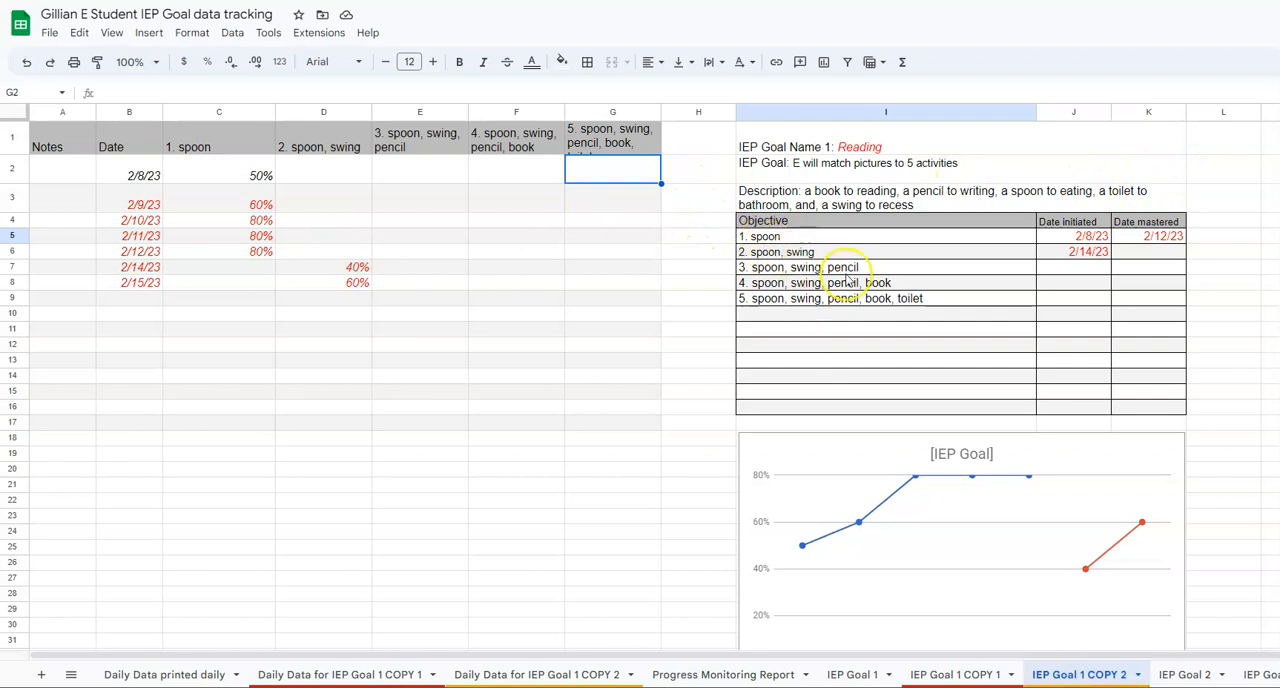
click(762, 238)
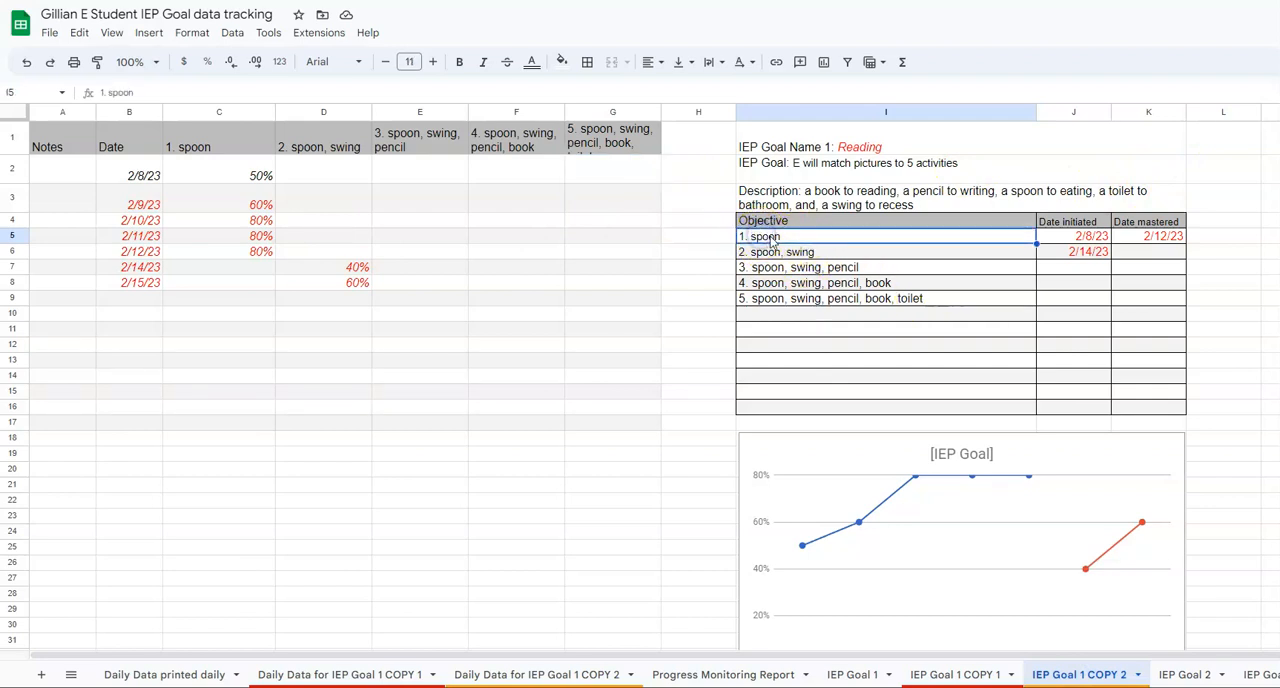
click(764, 239)
click(228, 182)
click(786, 245)
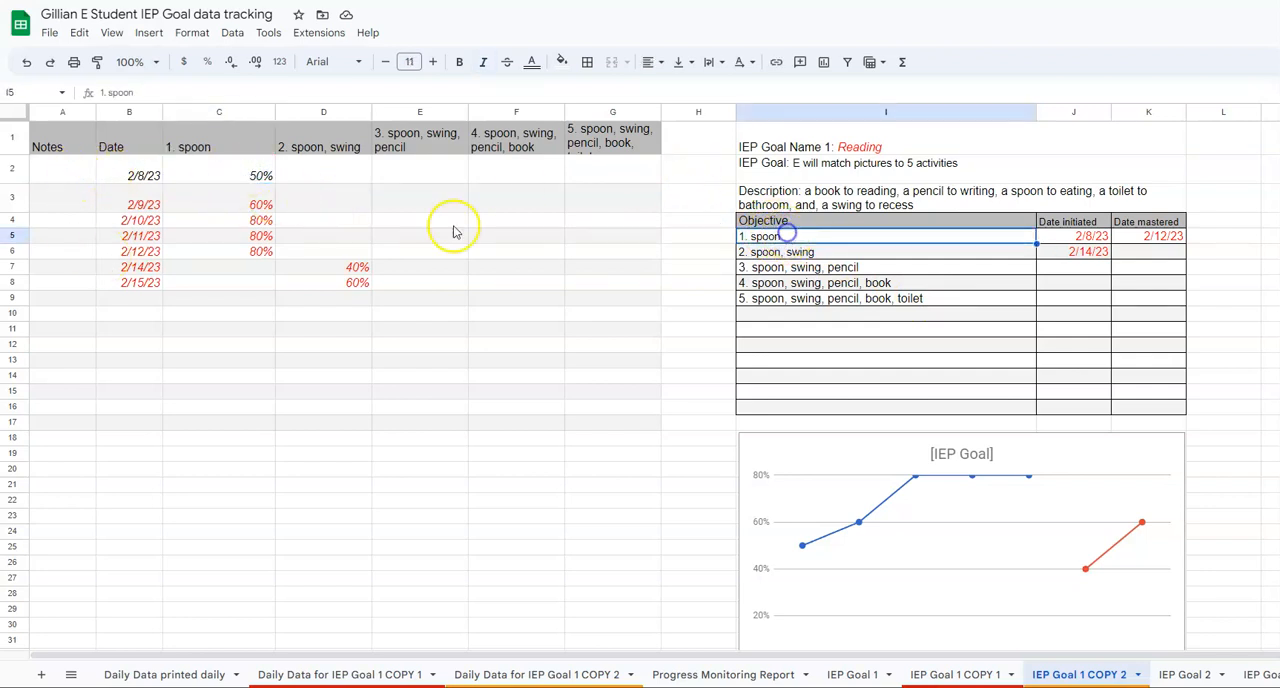
click(78, 206)
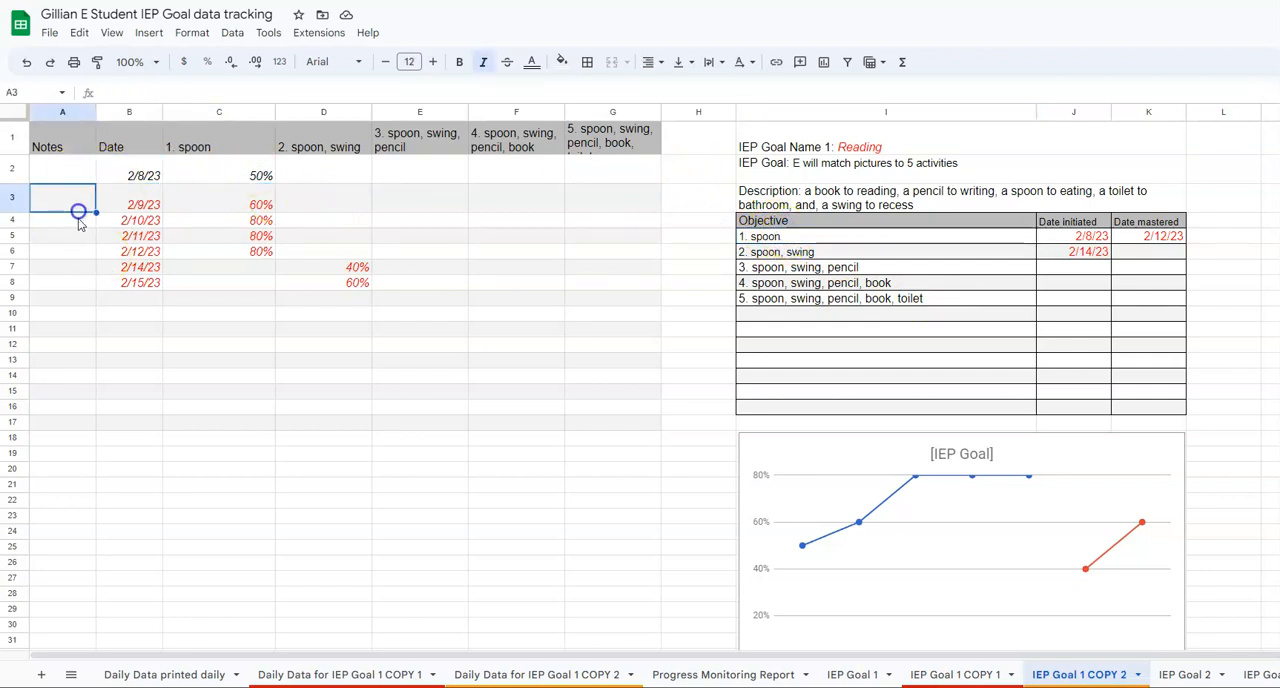
click(843, 240)
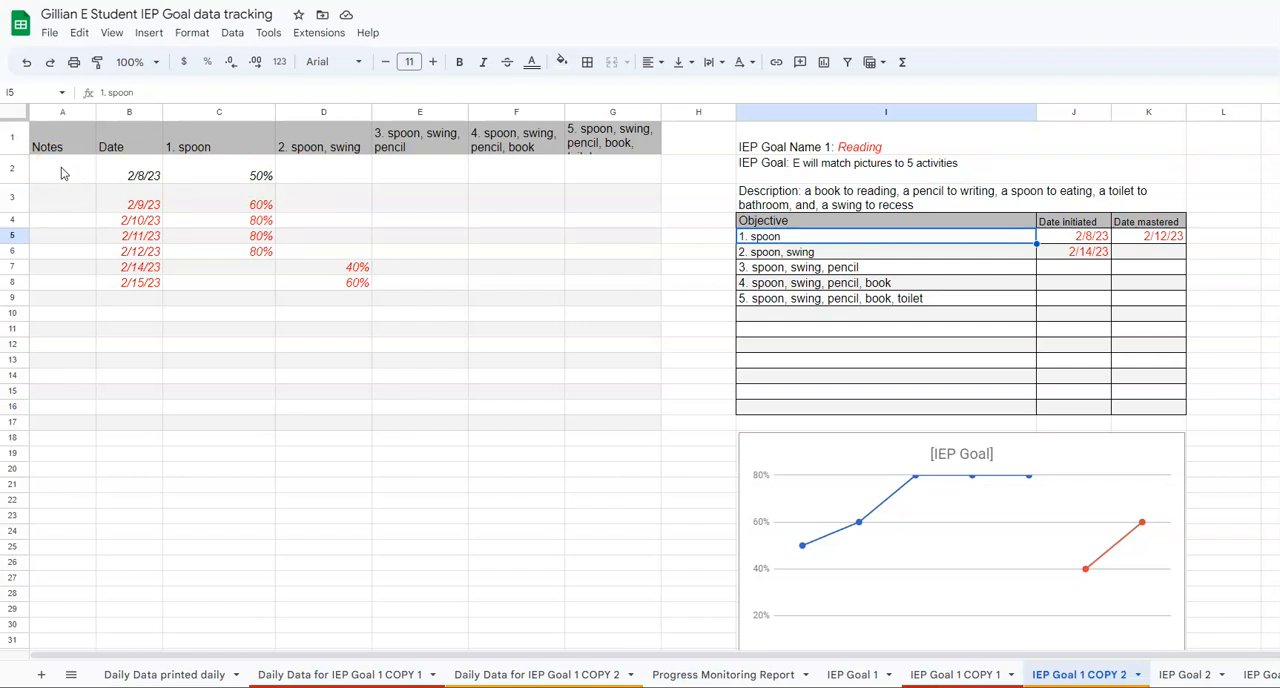
click(785, 237)
click(770, 255)
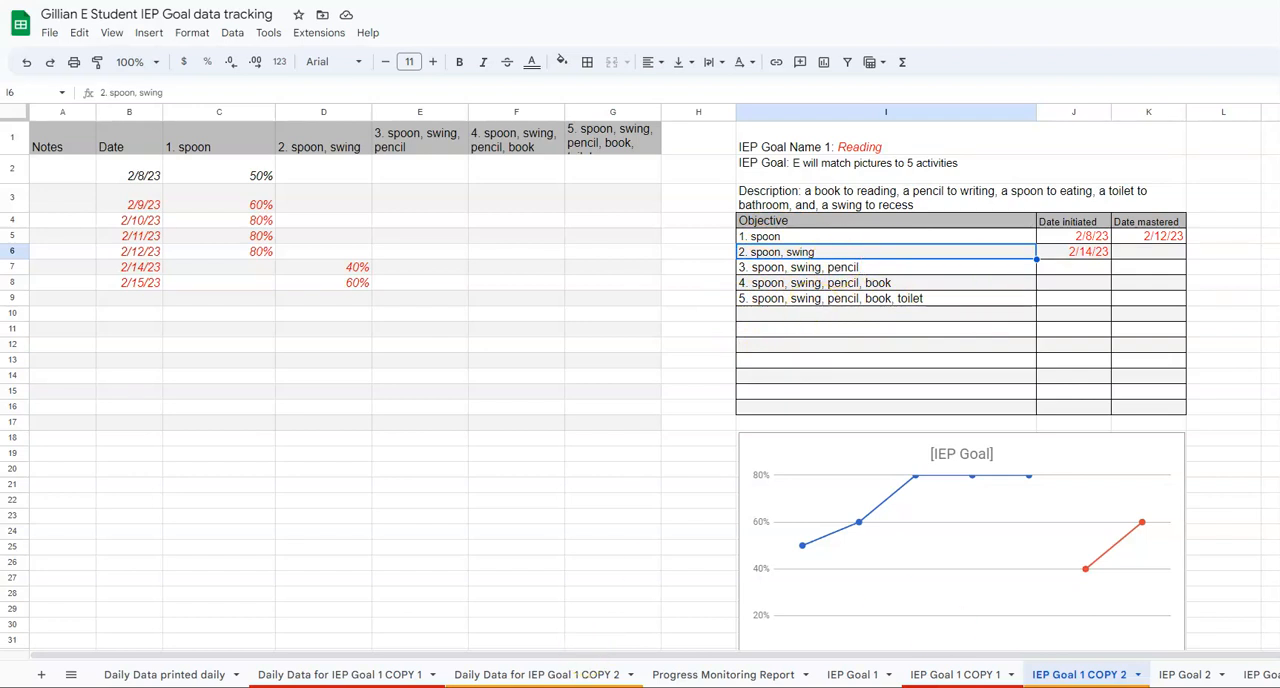
Step: Examine the Reading row's current objective, data cells and score cell on the Daily Data for IEP Goal 1 COPY 2 sheet
click(503, 675)
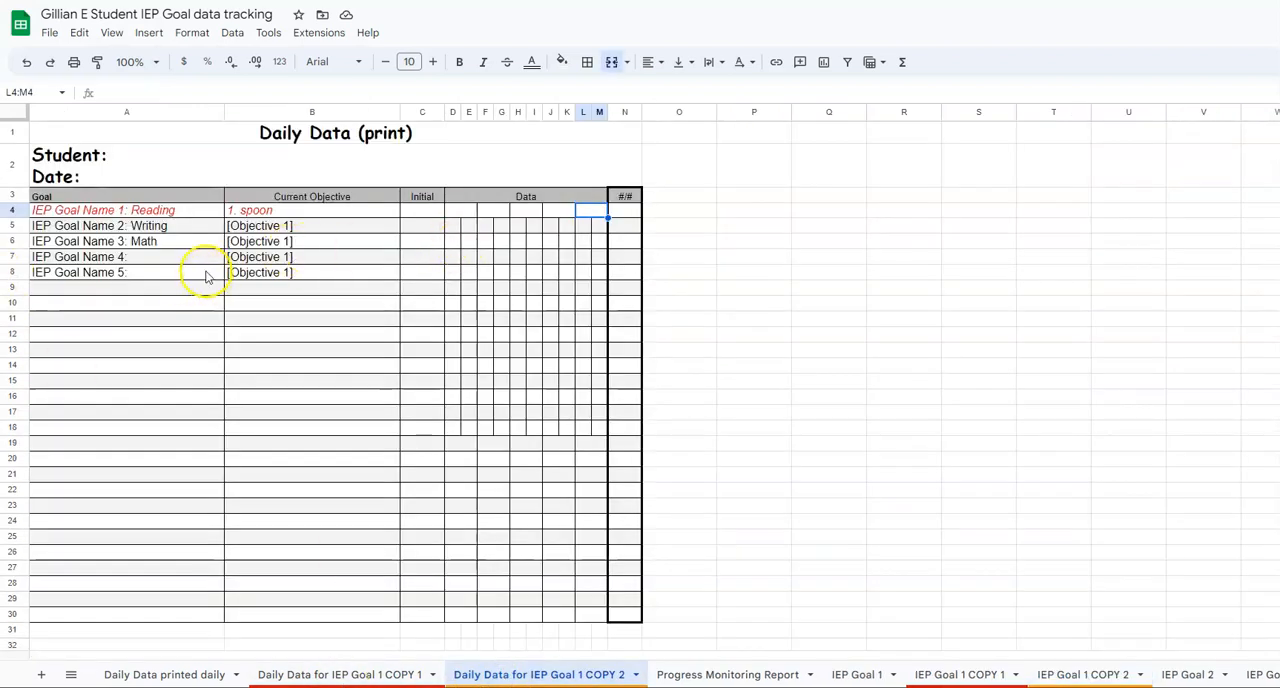
click(258, 213)
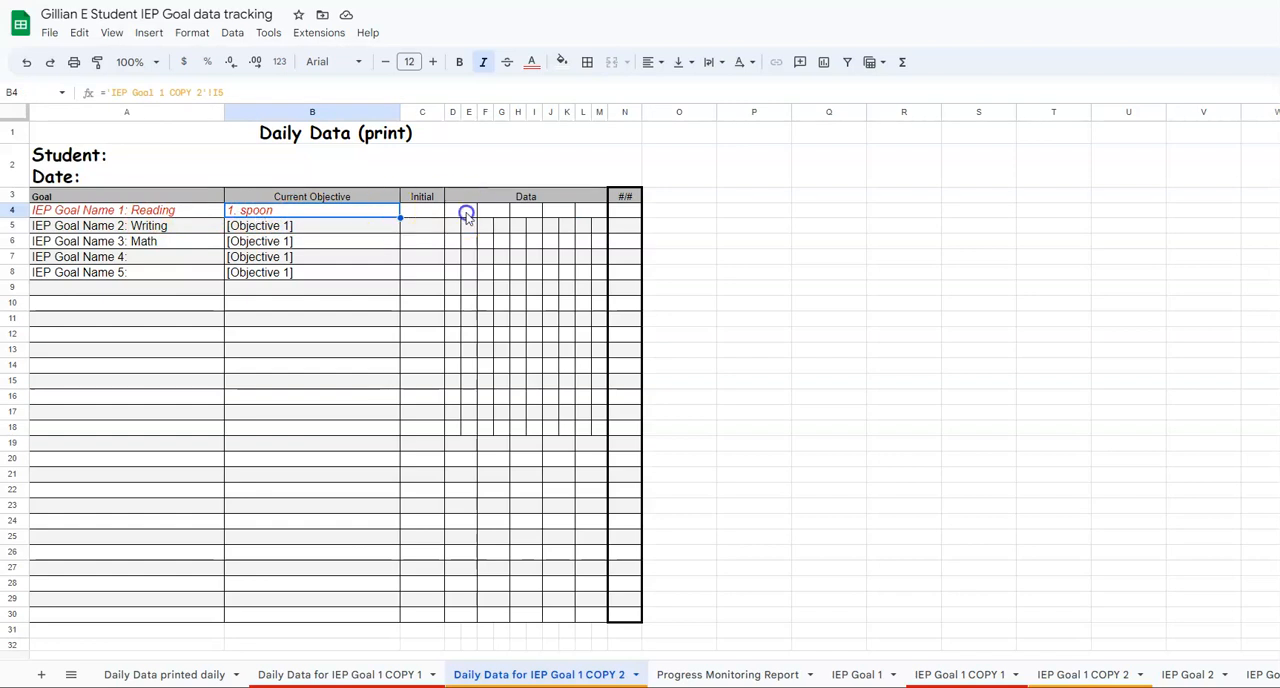
click(466, 213)
click(494, 211)
click(529, 212)
click(557, 213)
click(585, 213)
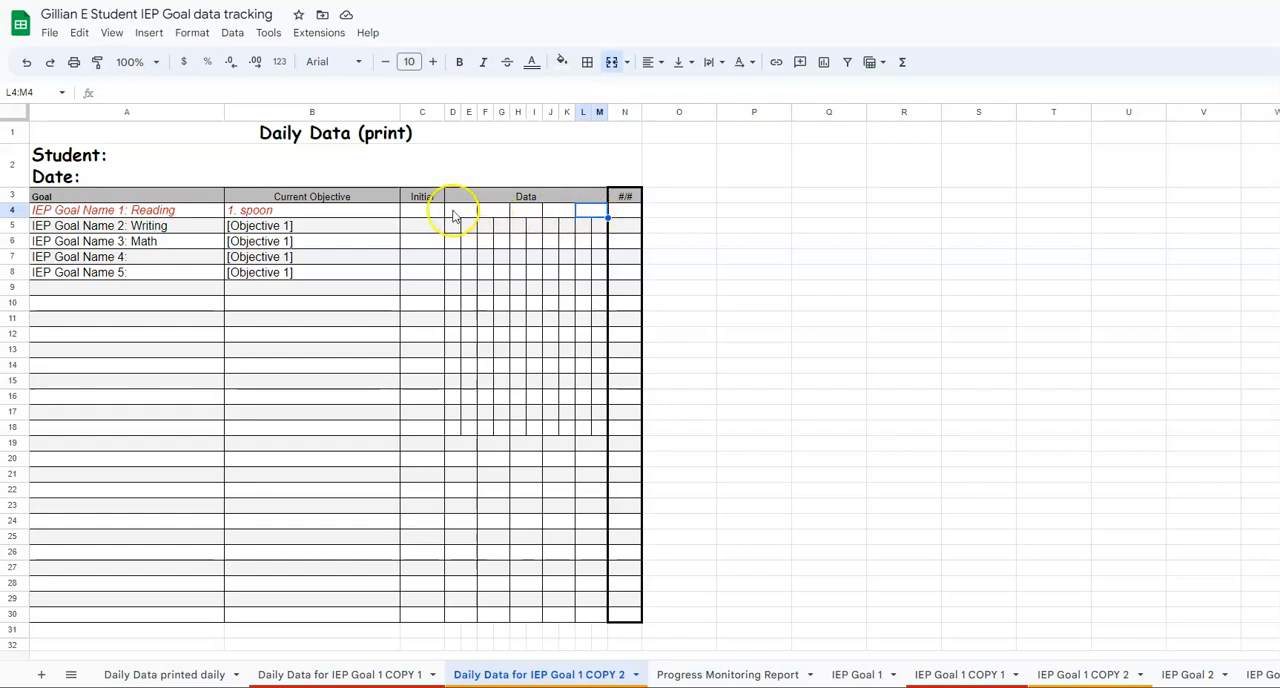
click(624, 212)
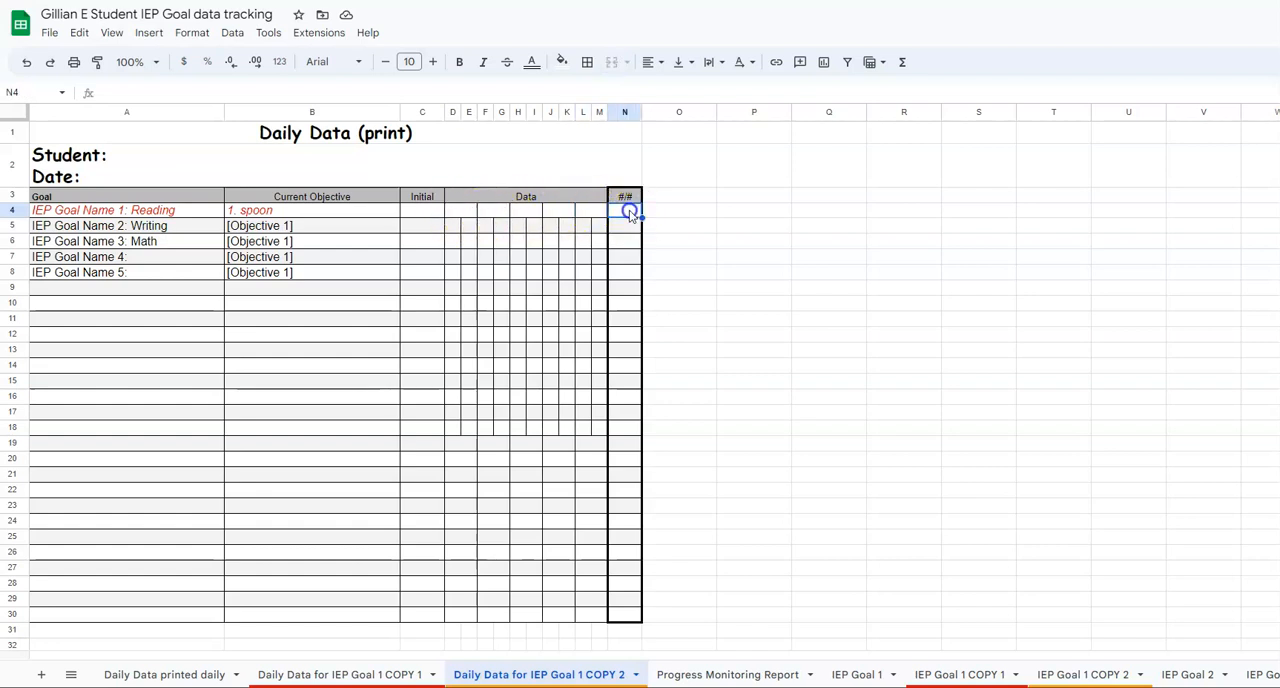
click(294, 210)
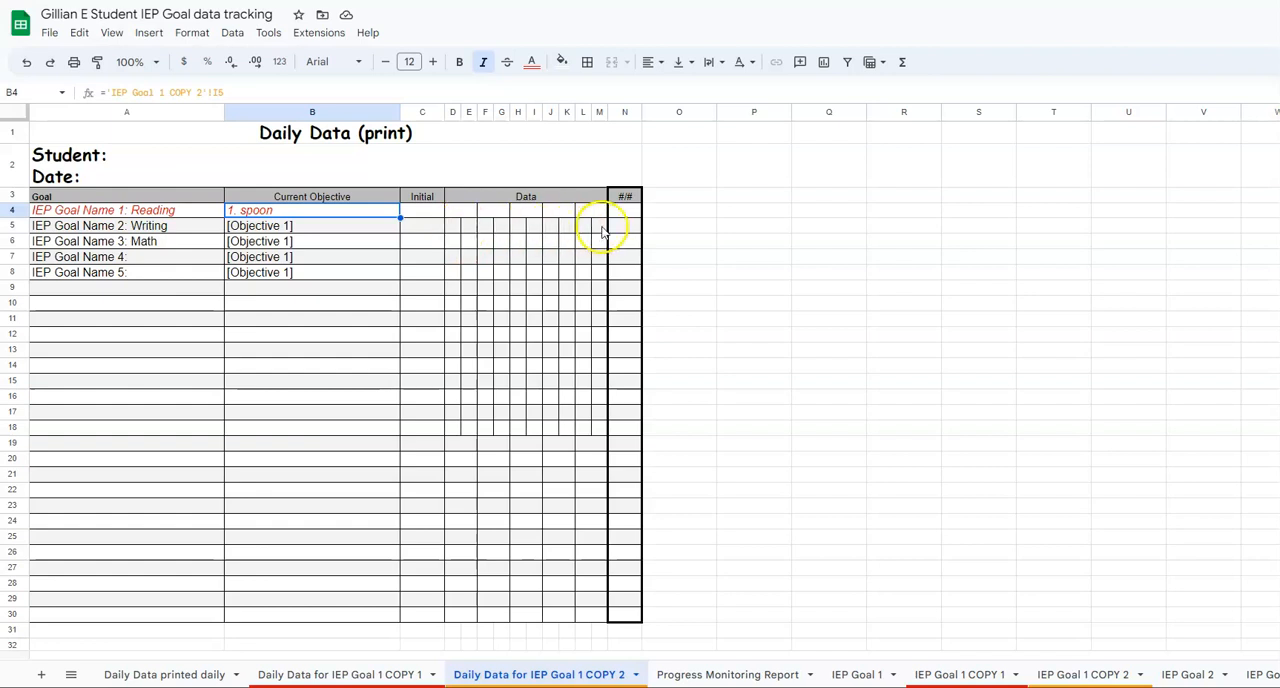
click(280, 213)
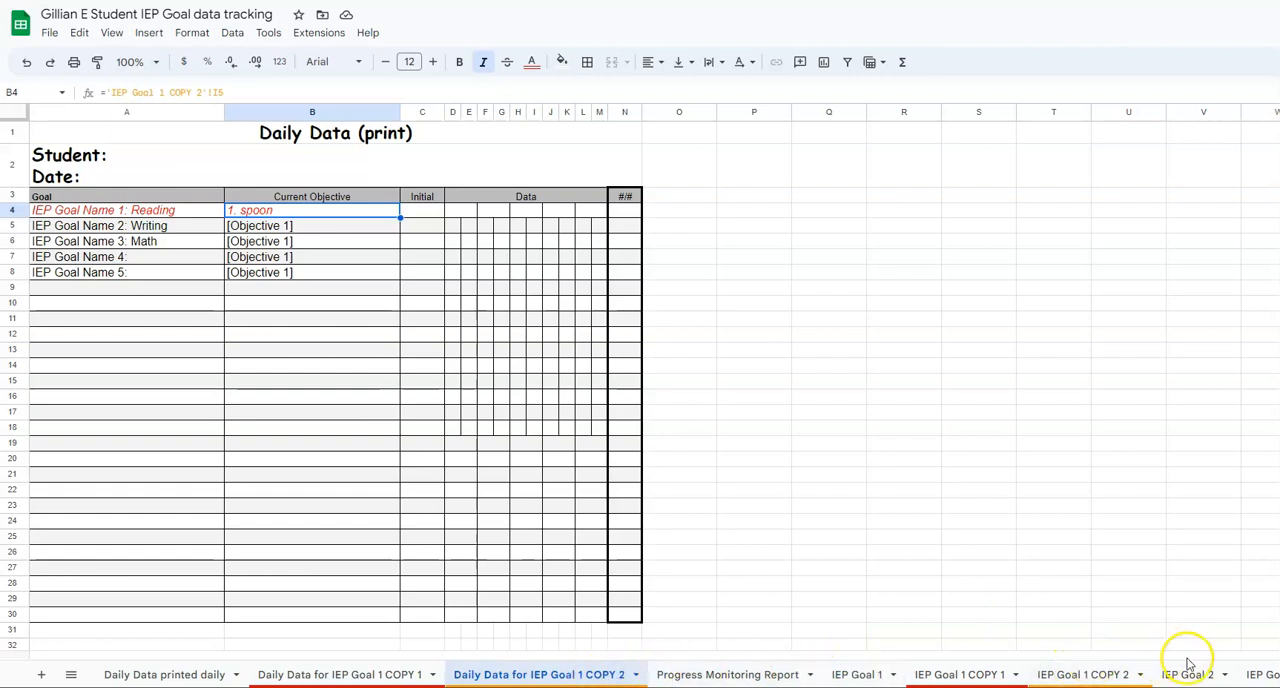
Step: Compare the IEP Goal 1 COPY 1 and COPY 2 sheets with their matching daily data sheets
click(1083, 677)
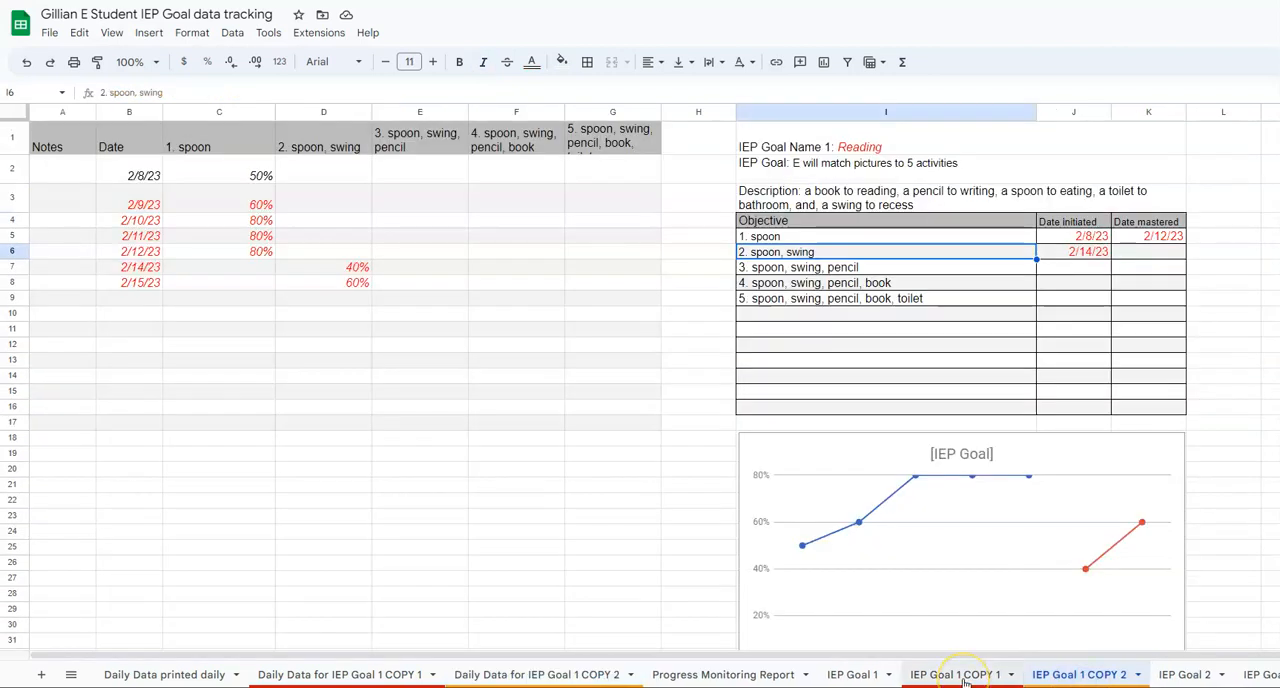
click(965, 677)
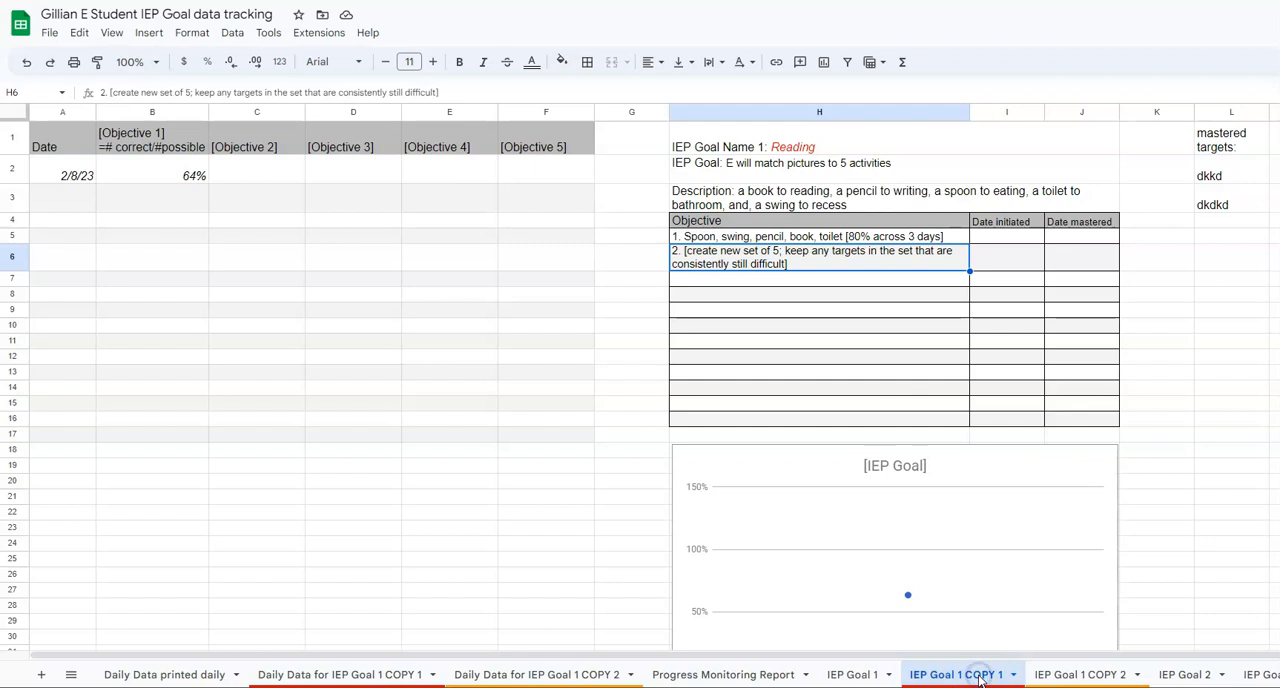
click(311, 677)
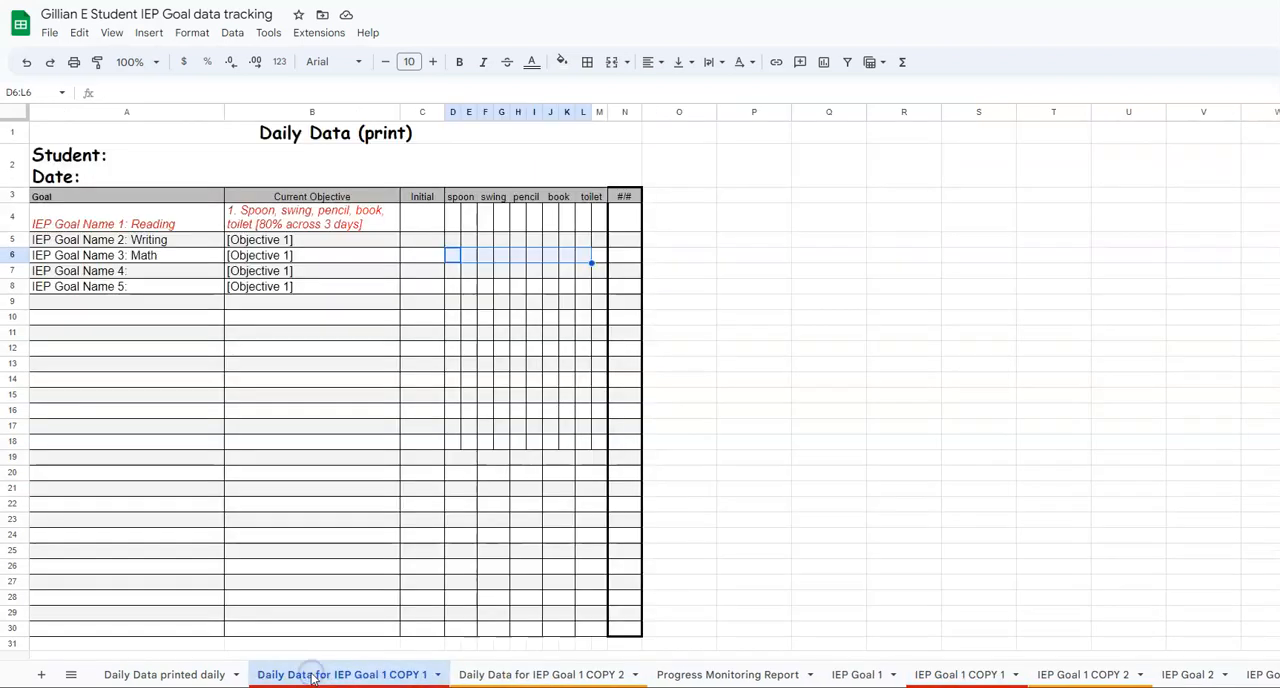
click(1068, 675)
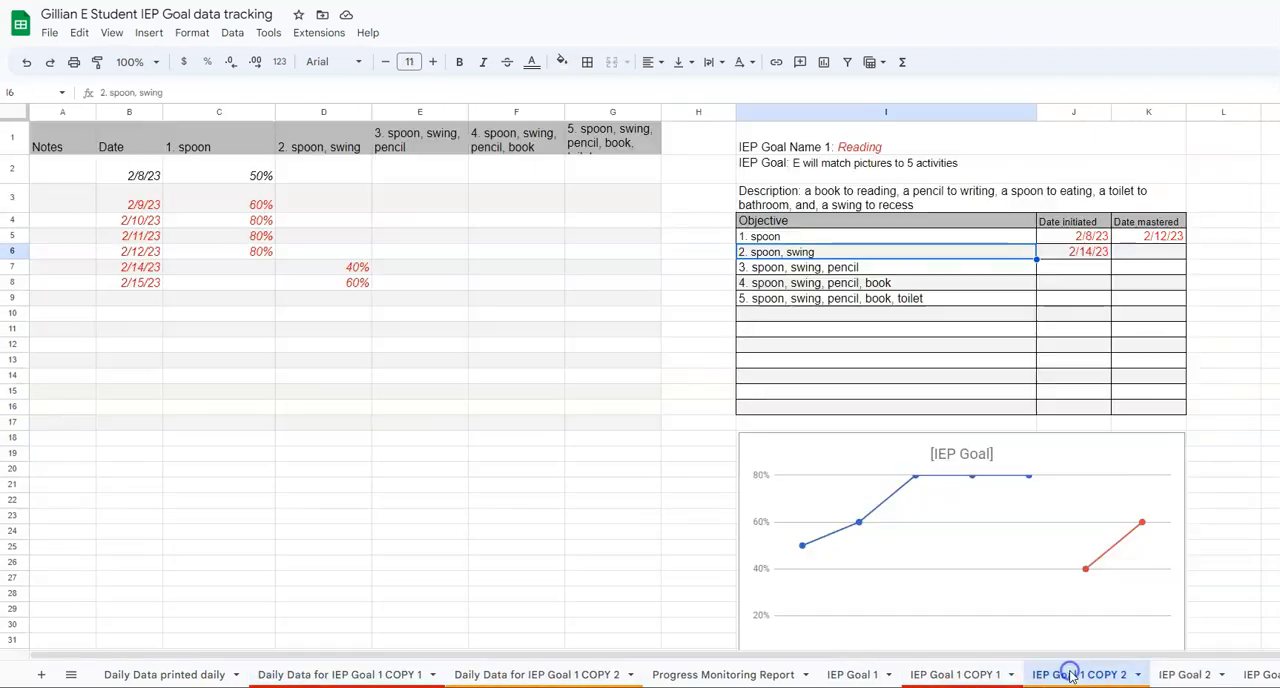
click(496, 677)
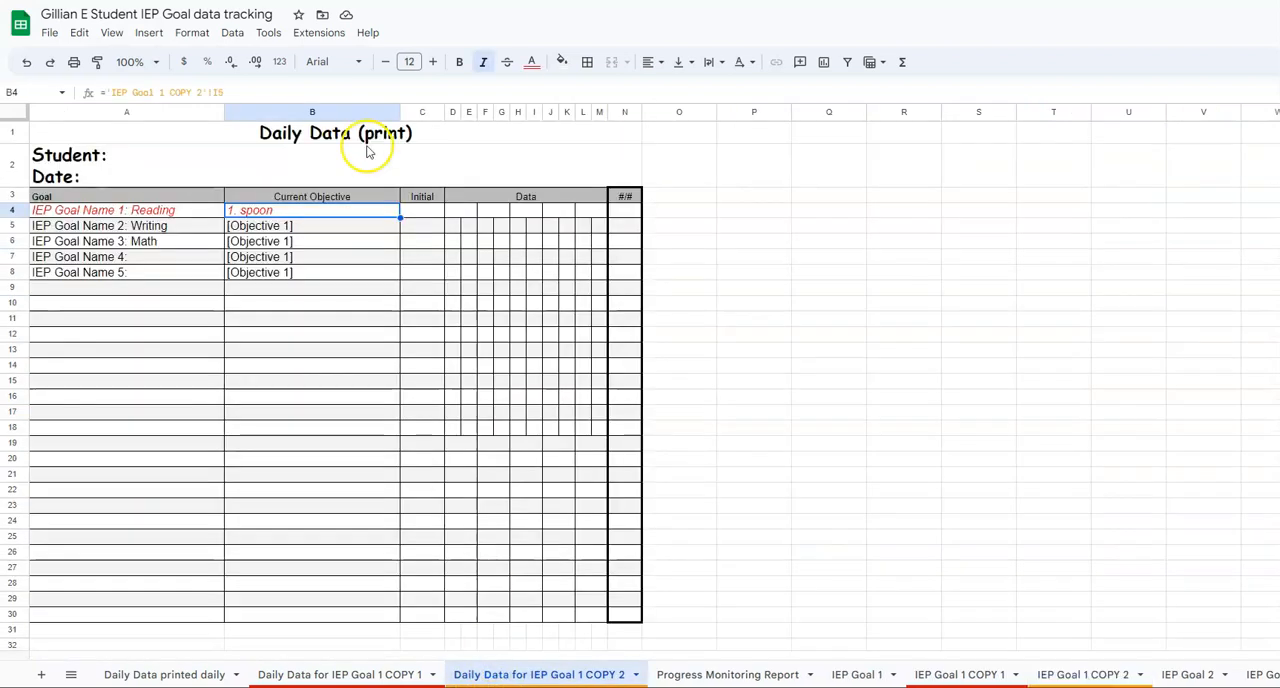